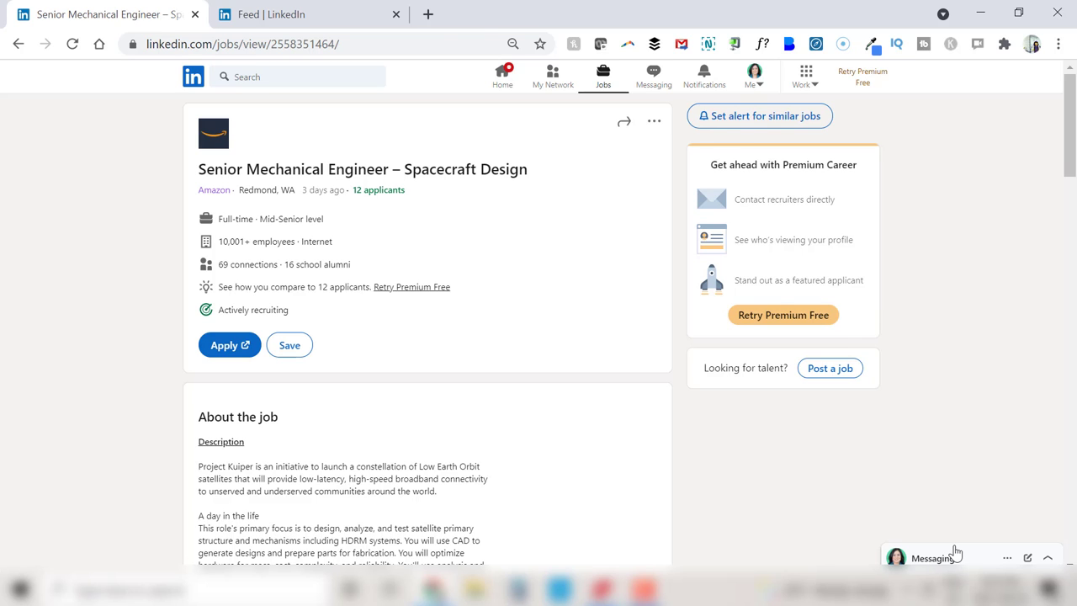
- Search 'amazon' from the home feed and open Amazon's People page showing 739,495 employees
left_click(269, 14)
left_click(242, 77)
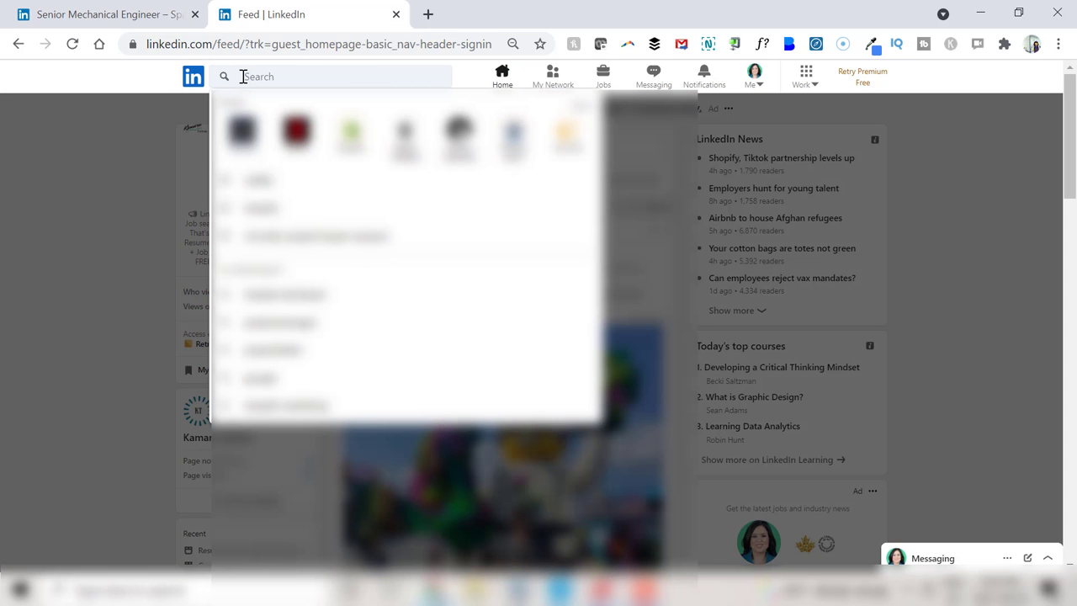
type("Kama")
type("zon")
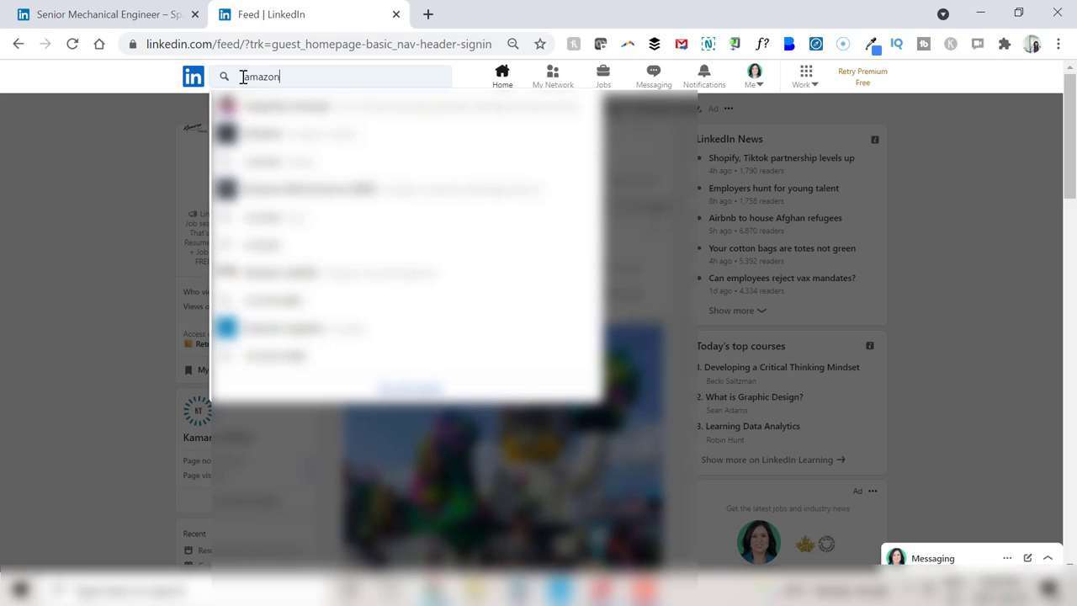
left_click(286, 116)
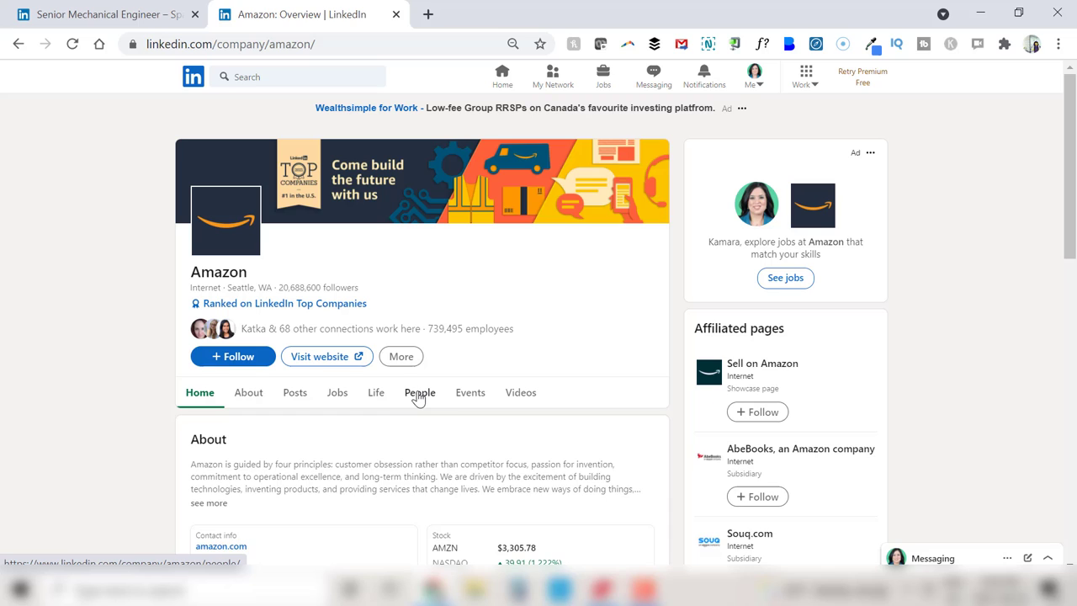
left_click(418, 397)
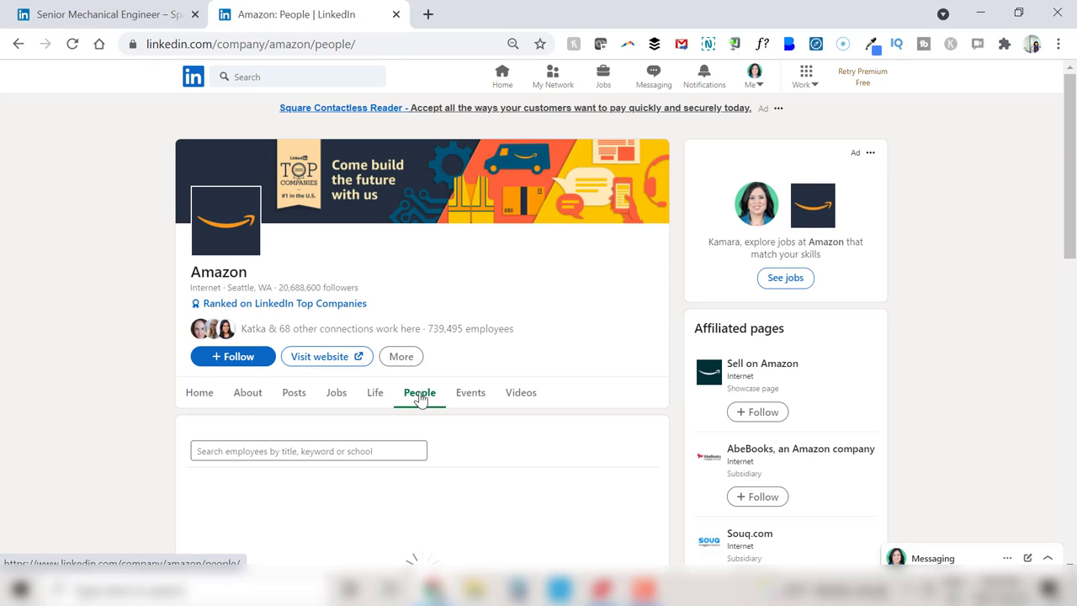
scroll(420, 399, "down", 3)
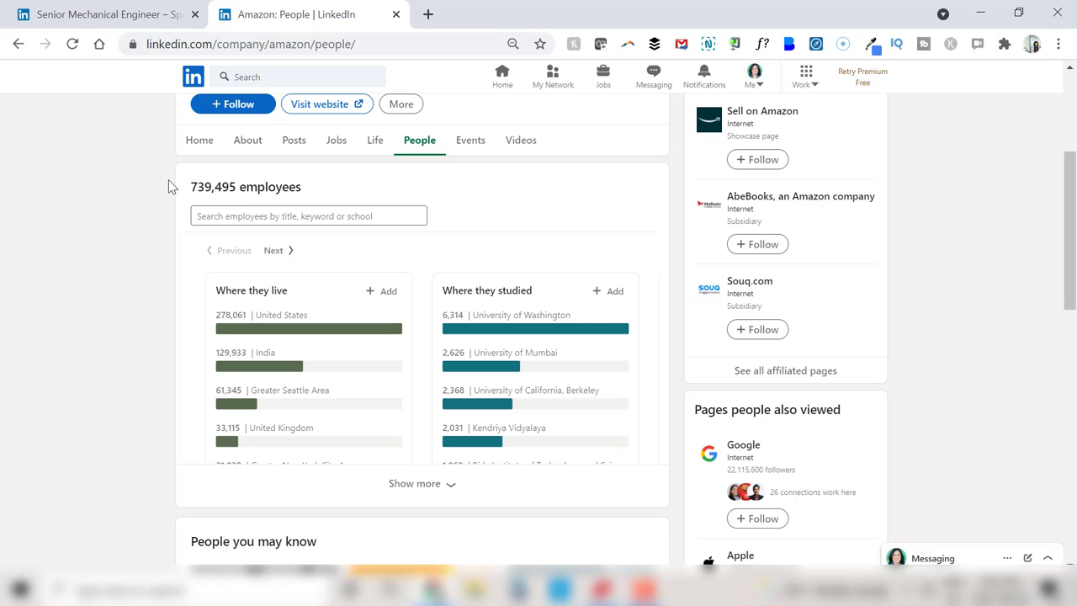
left_click(194, 215)
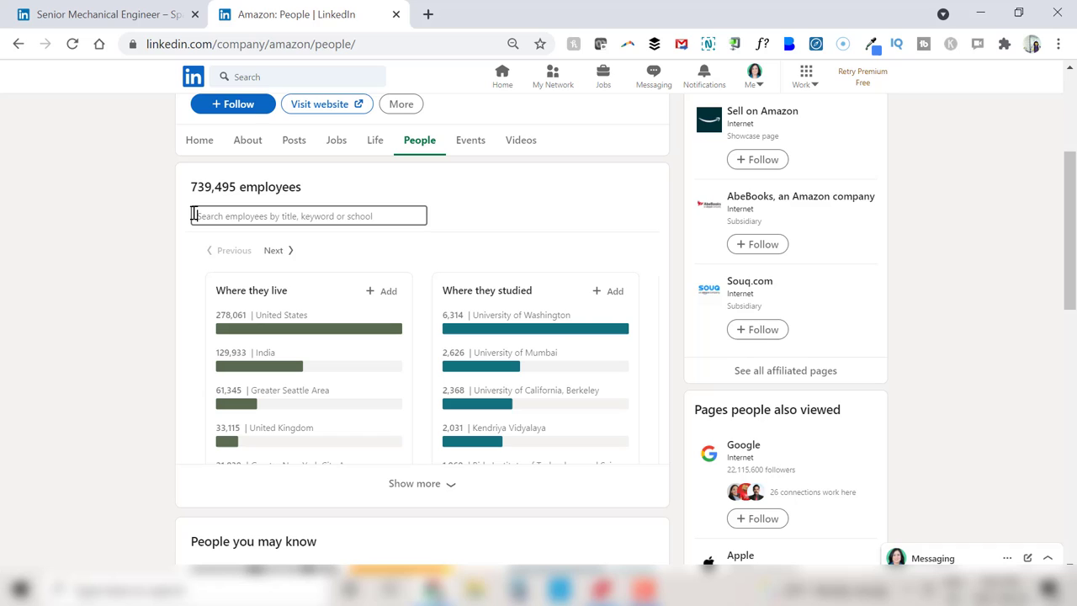
type("recruit")
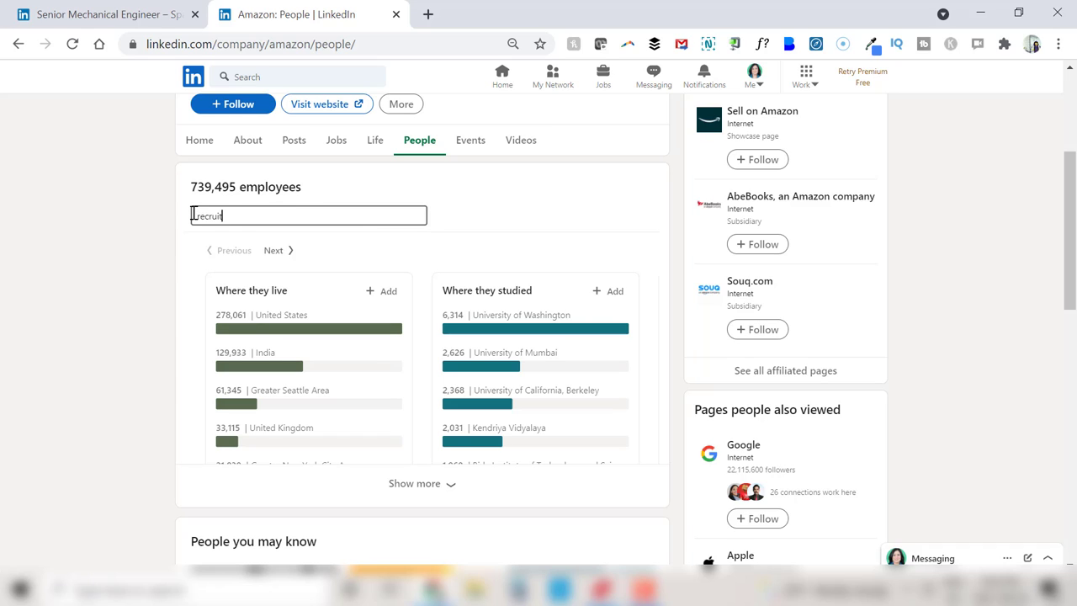
key("BackSpace")
key("BackSpace")
key("BackSpace")
key("BackSpace")
key("BackSpace")
key("BackSpace")
type("talent acquisition")
key("ctrl+a")
key("BackSpace")
scroll(161, 245, "up", 1)
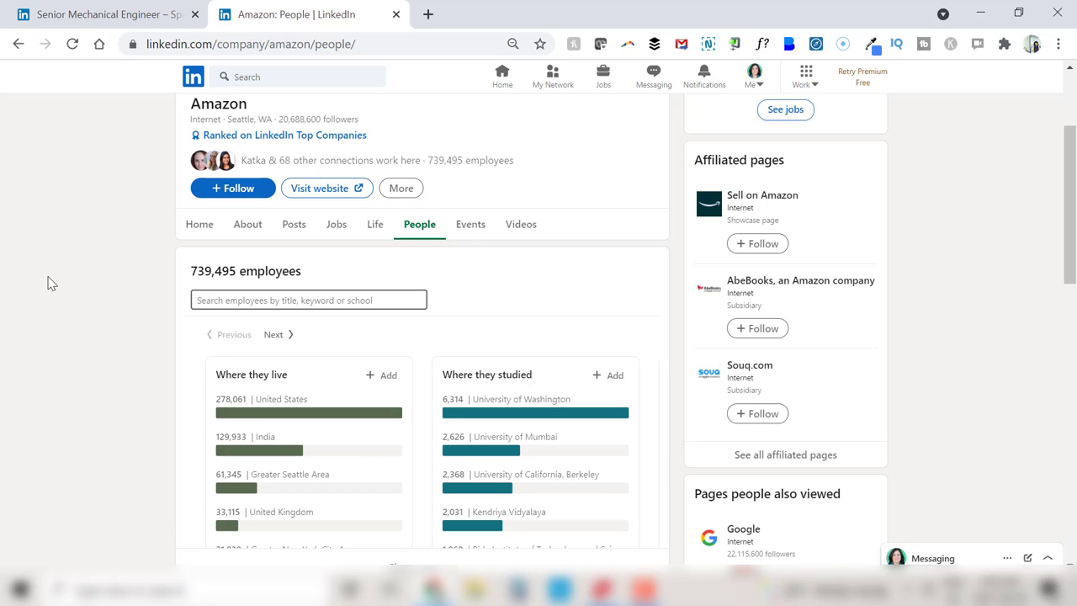
type("recruiter")
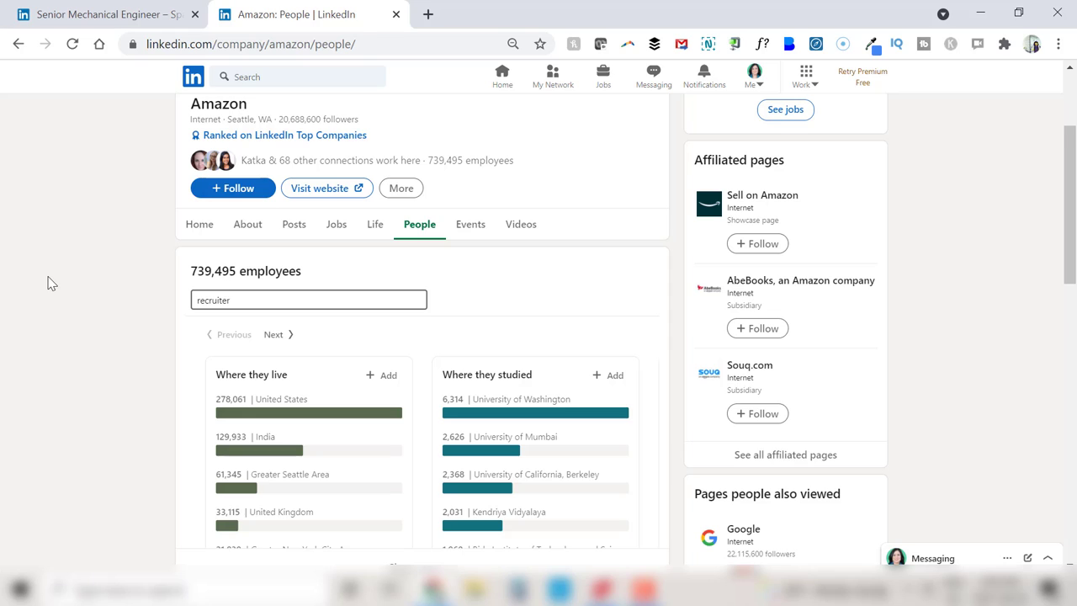
key("Return")
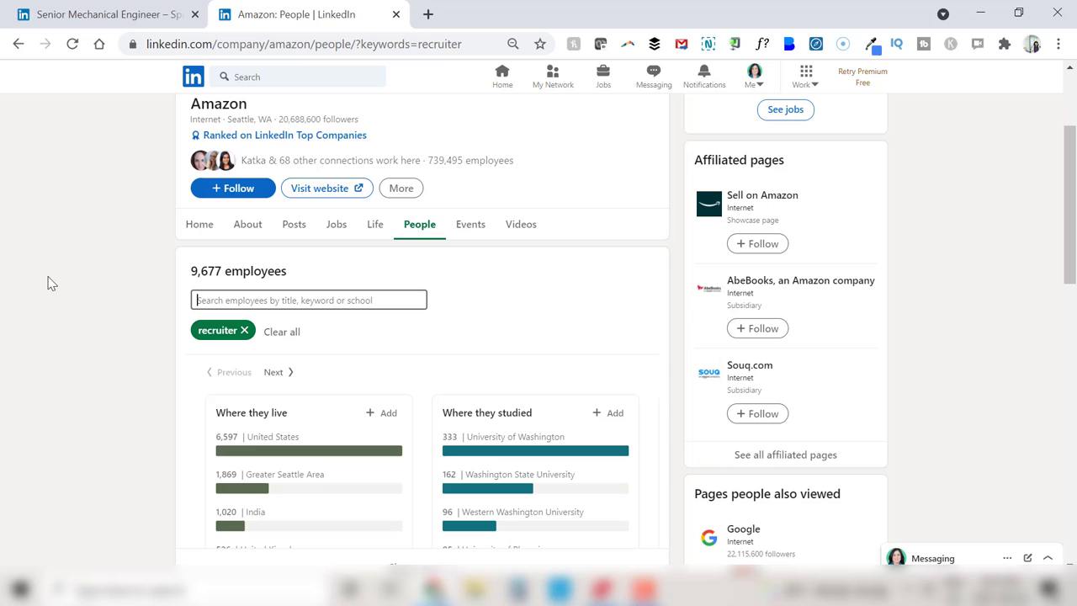
type("project mana")
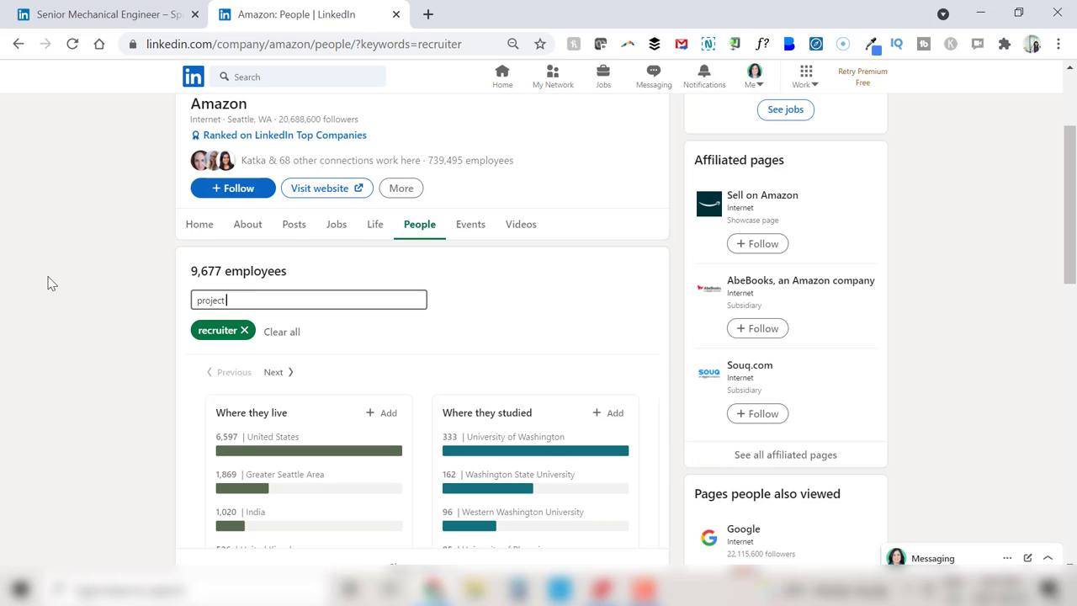
key("Return")
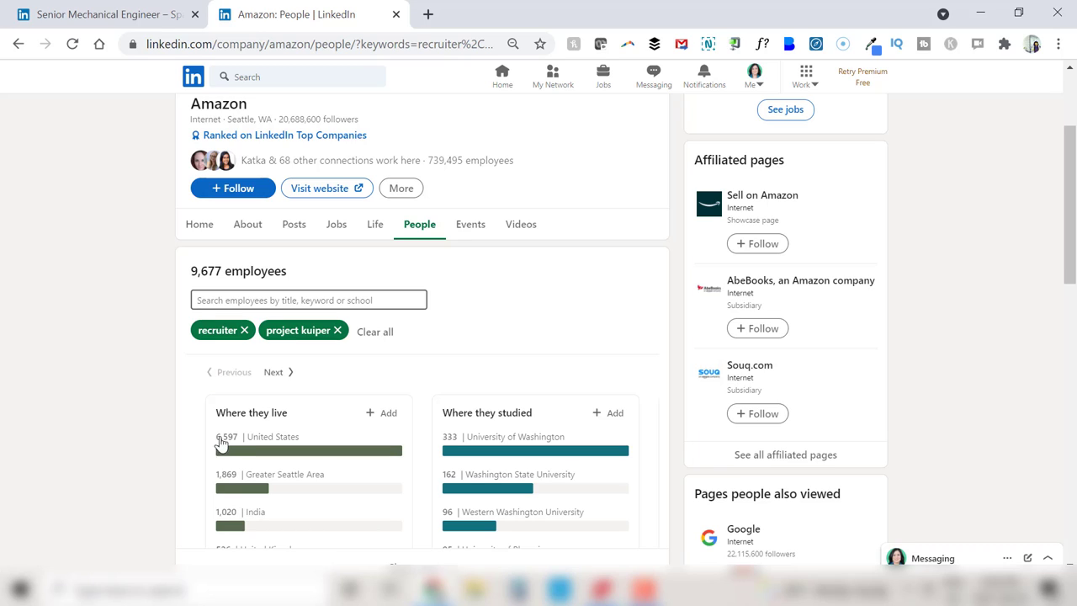
- Clear the old filters and search Amazon's employees for 'recruiter project kuiper', leaving 41 results
left_click(370, 332)
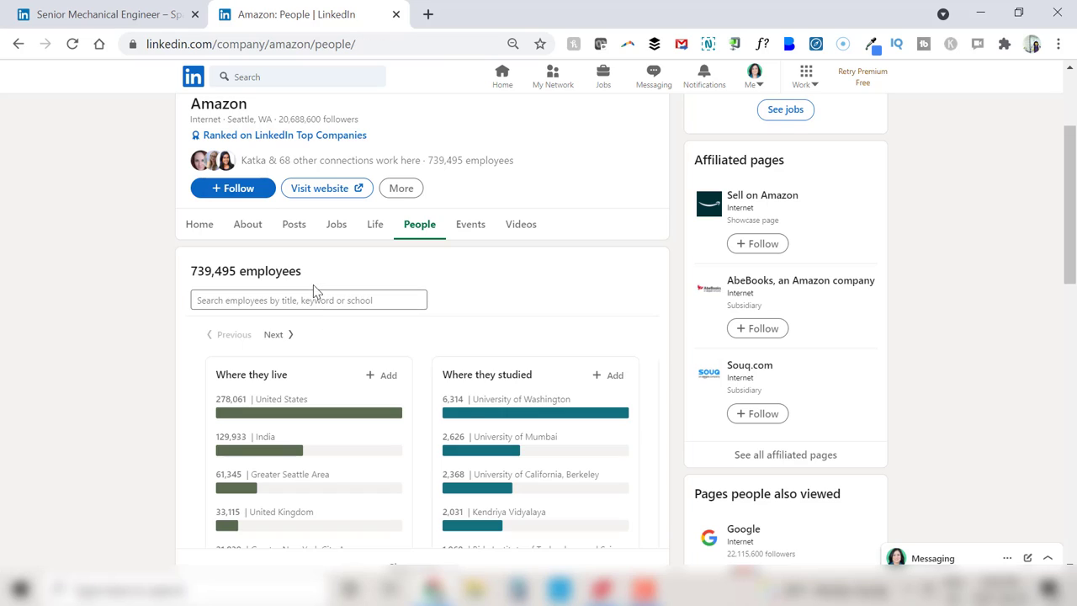
left_click(311, 299)
type("recruiter projec")
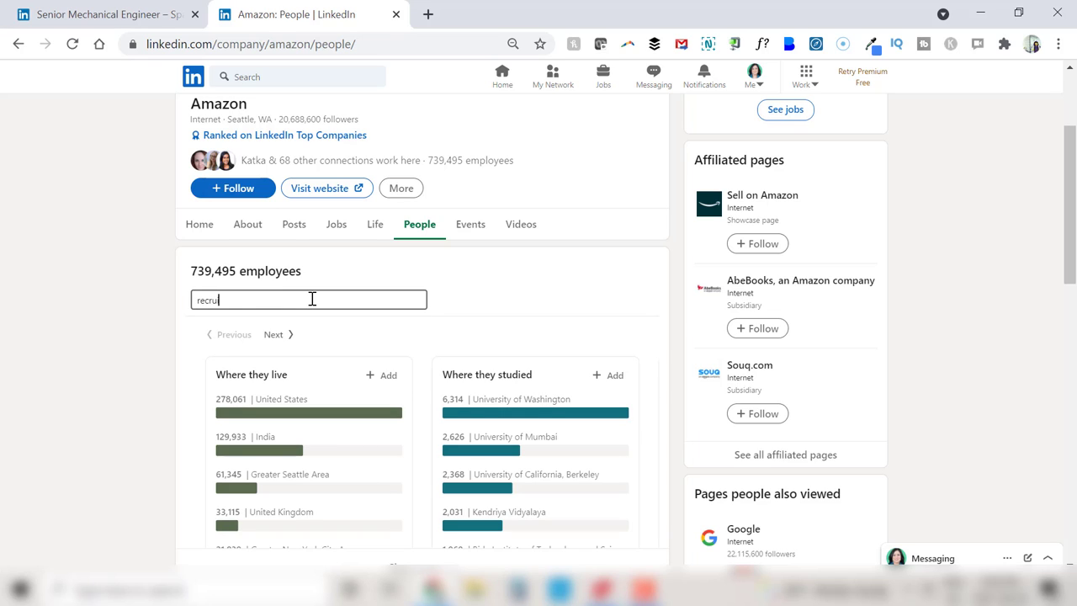
type("t kuiper")
key("Return")
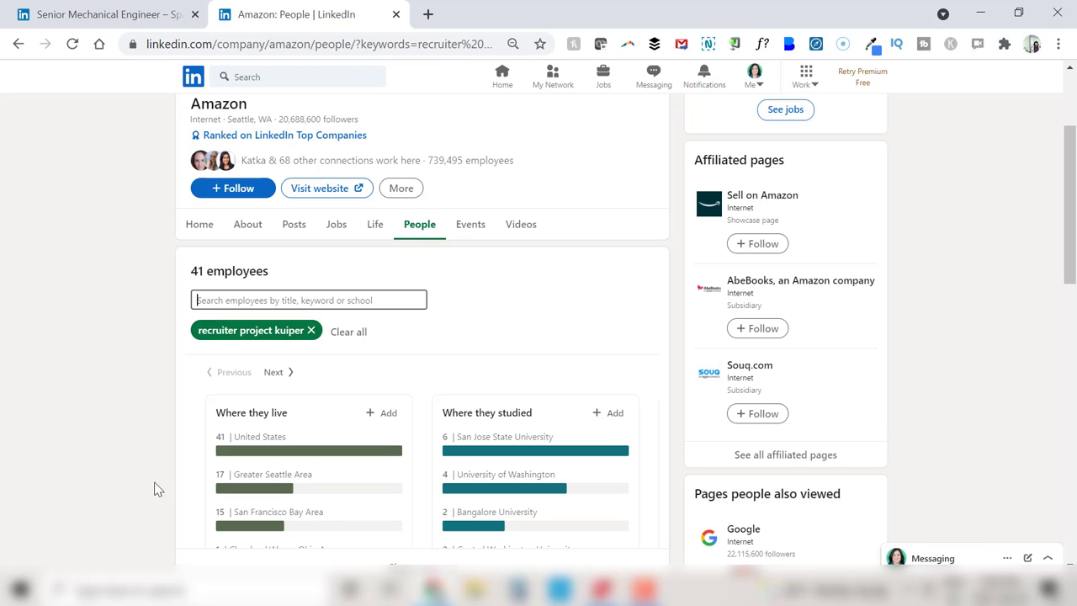
scroll(144, 435, "down", 4)
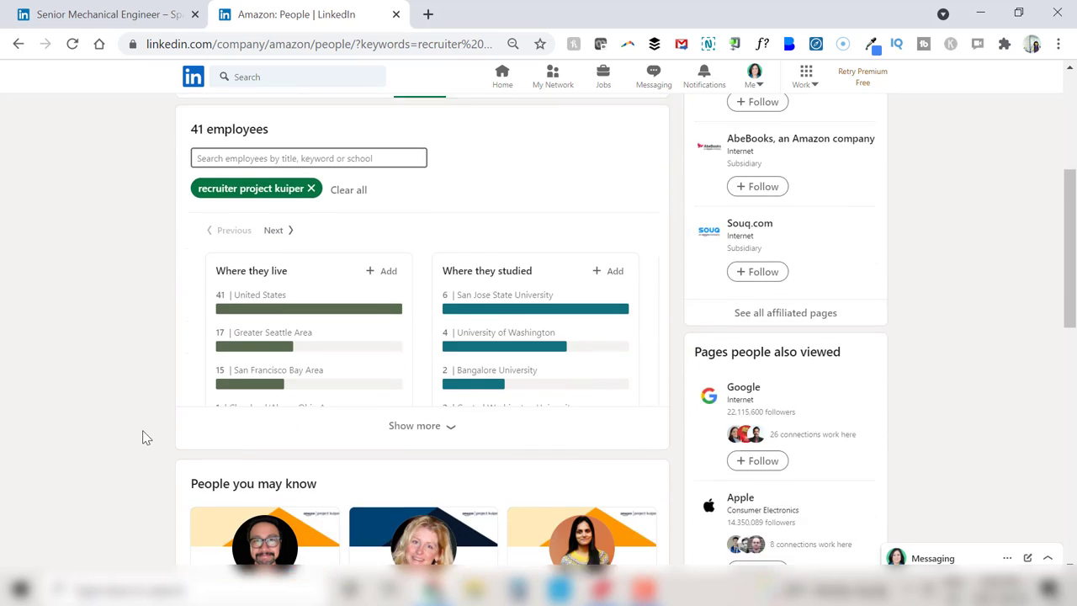
scroll(84, 377, "down", 1)
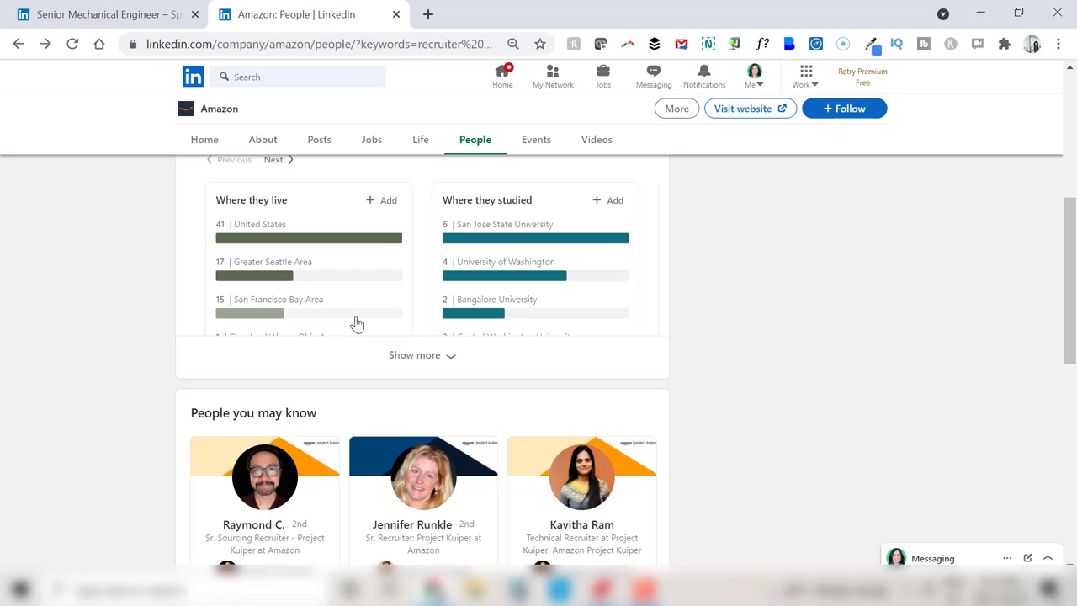
scroll(459, 360, "down", 8)
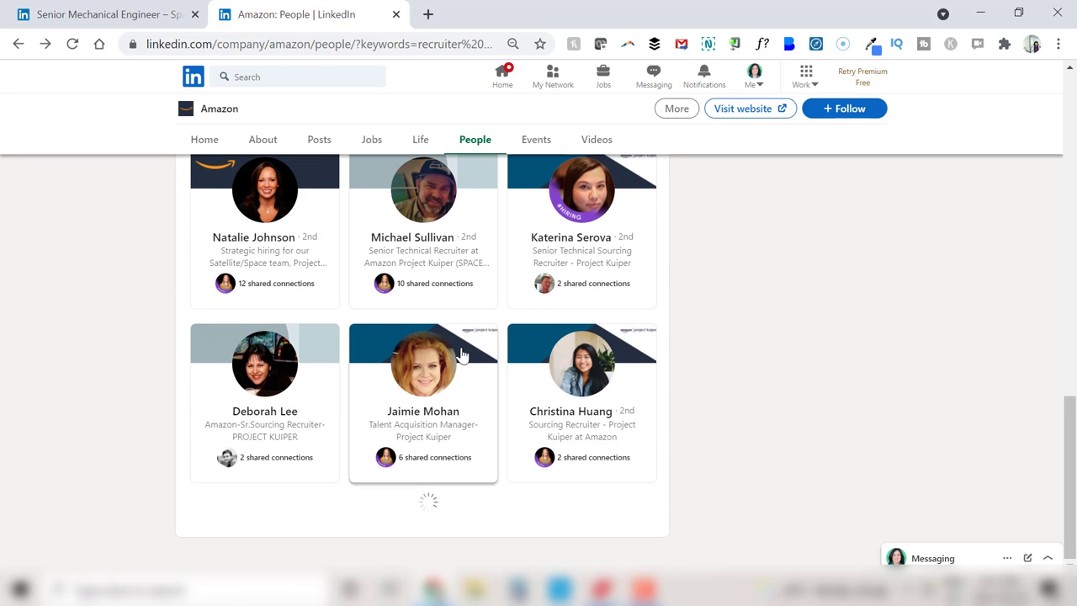
scroll(464, 433, "down", 4)
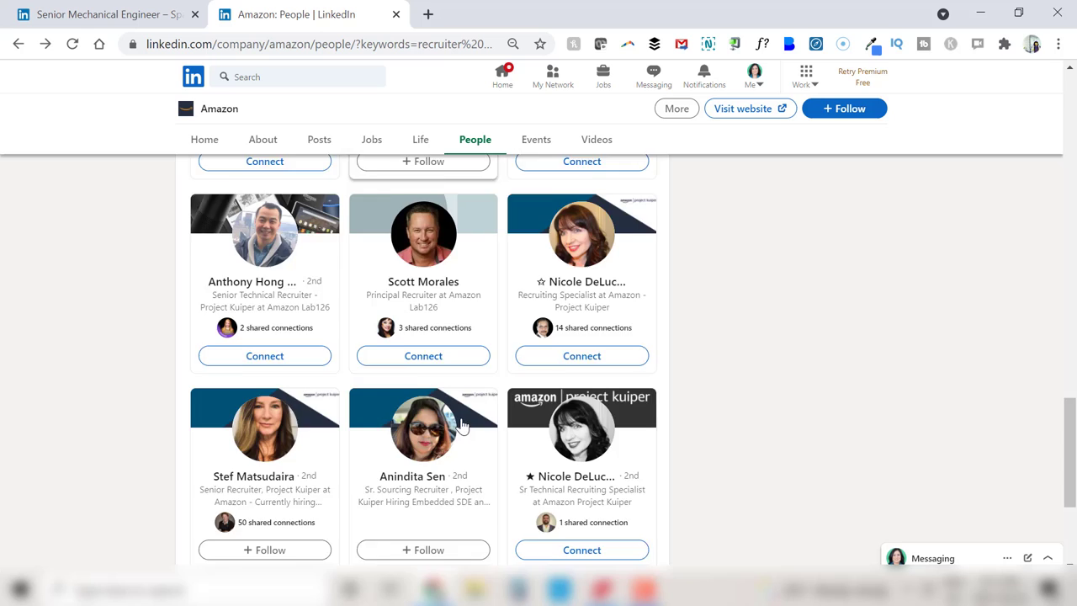
scroll(460, 427, "down", 3)
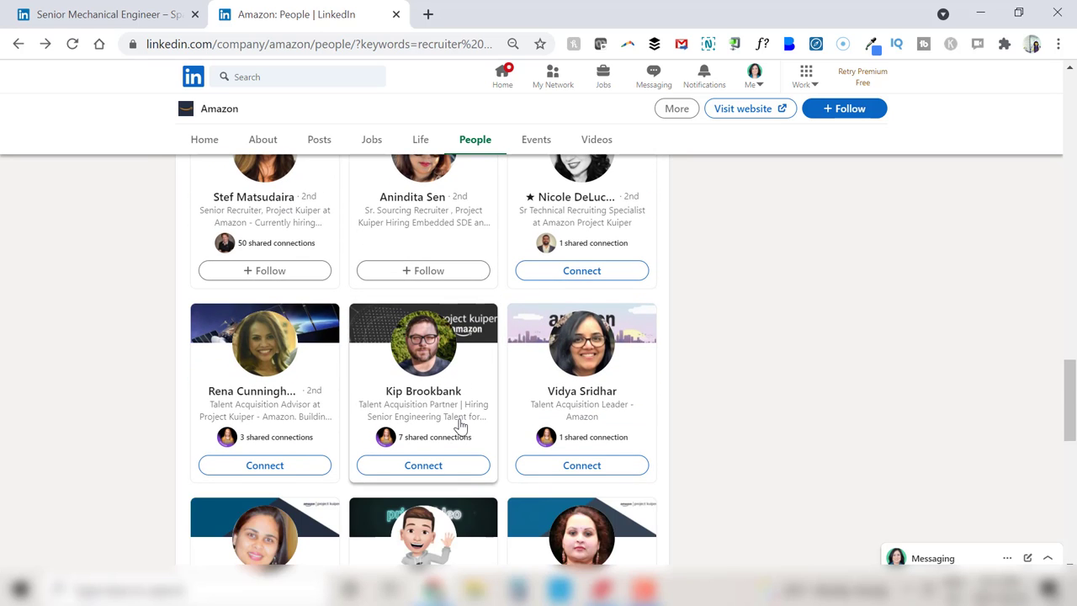
scroll(461, 427, "down", 1)
left_click(532, 455)
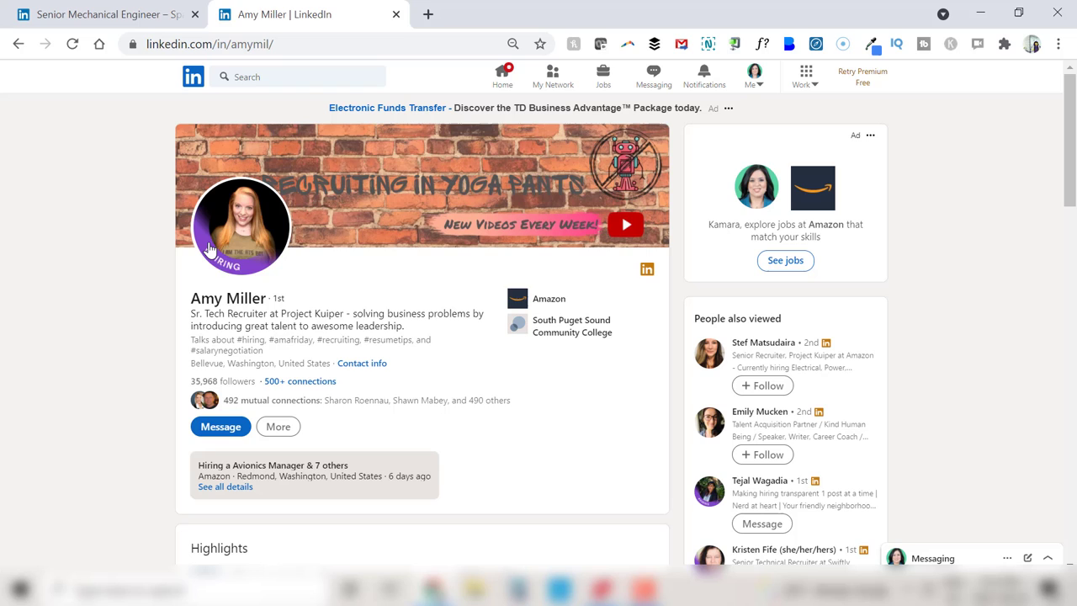
scroll(336, 468, "down", 1)
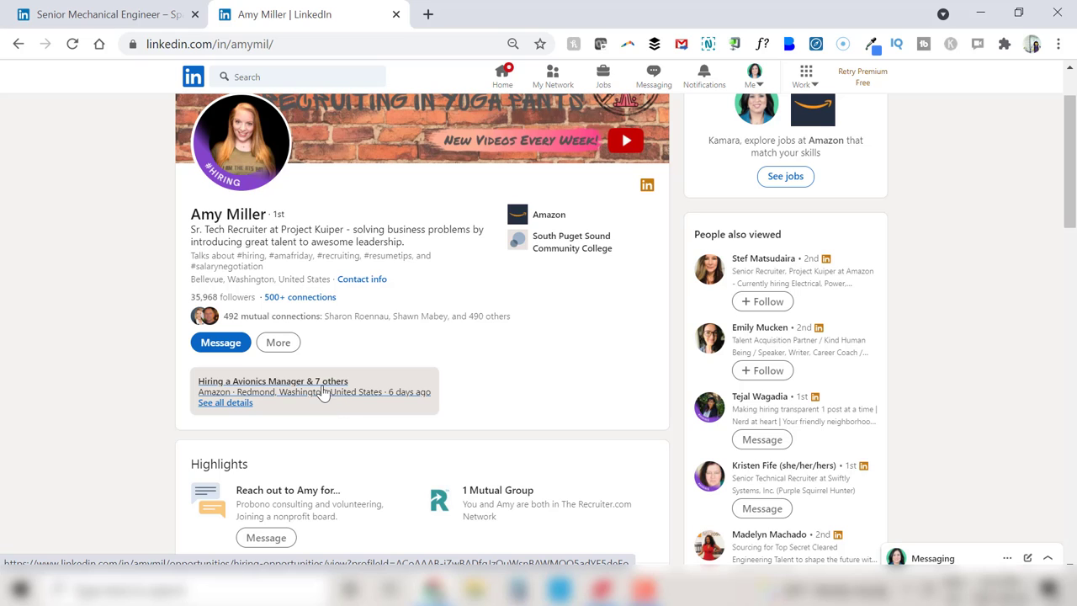
- Show the recruiter's Open roles list down to the Senior Mechanical Engineer – Spacecraft Design posting
left_click(322, 391)
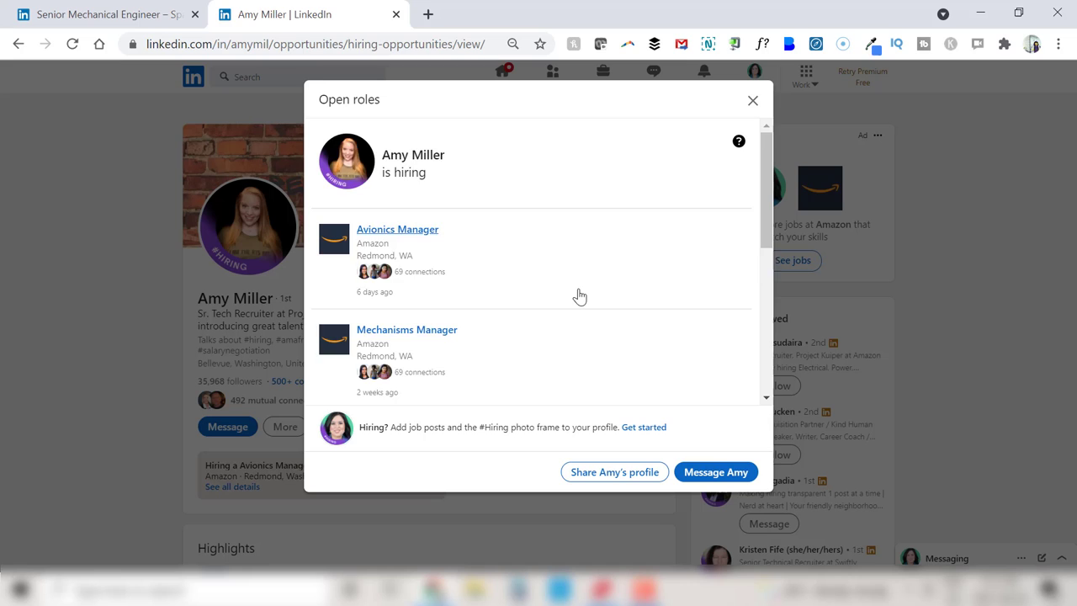
scroll(577, 295, "down", 2)
scroll(578, 295, "down", 1)
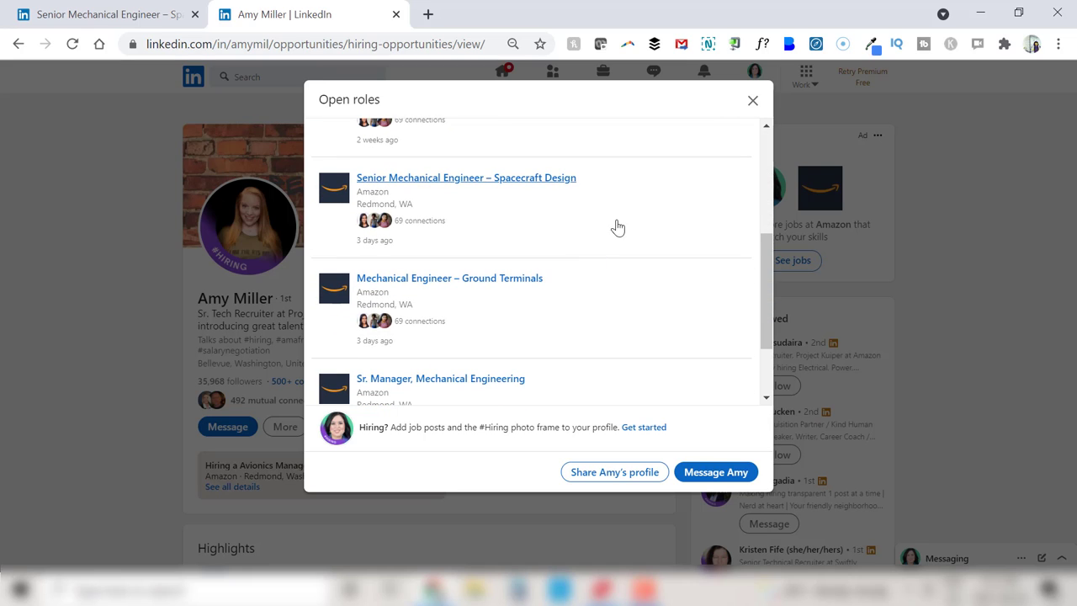